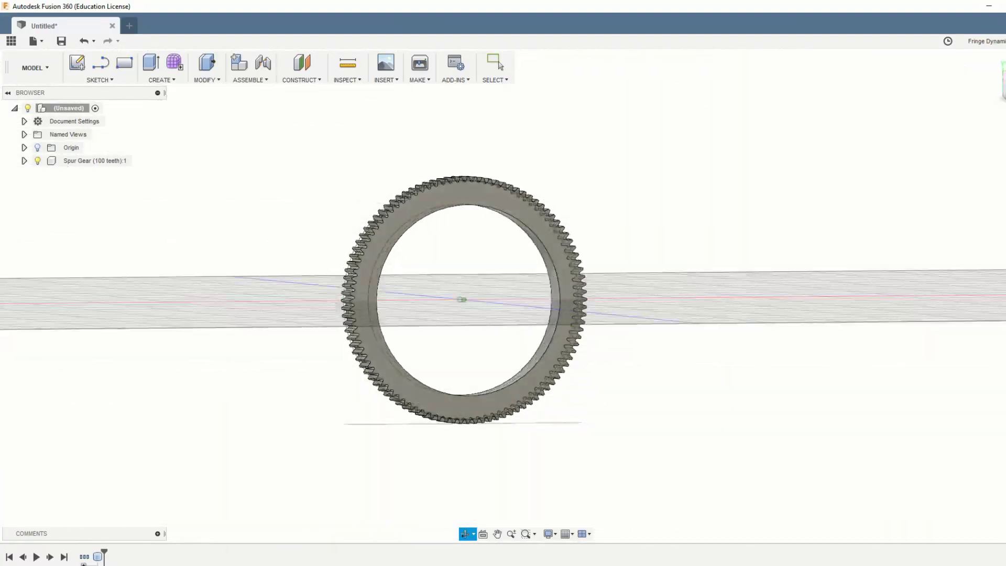
# Step: Export the 100-tooth spur gear component as the STL file lens_ring_63p1 with the default binary format settings
pyautogui.click(499, 64)
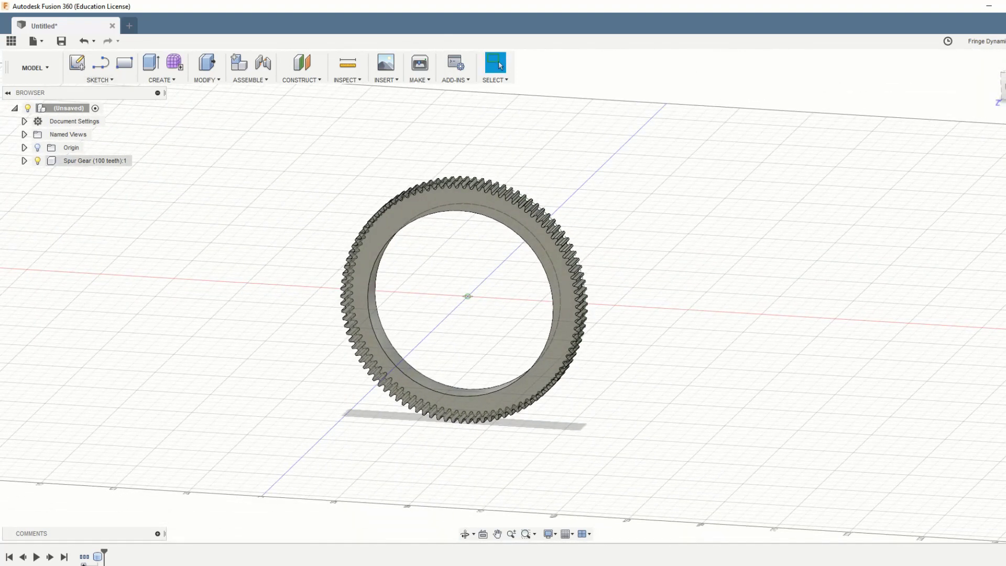
pyautogui.doubleClick(94, 161)
pyautogui.rightClick(64, 161)
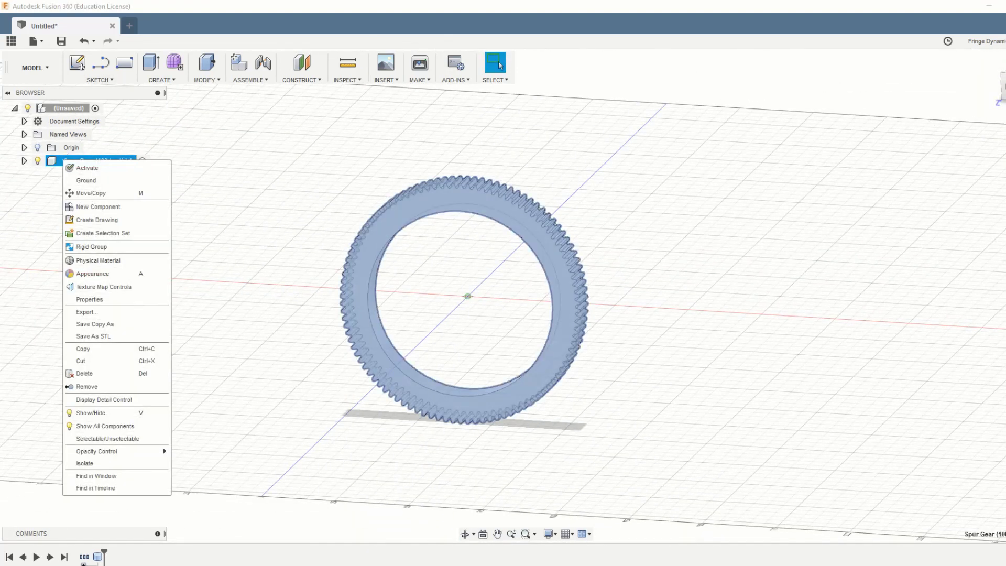
pyautogui.click(93, 336)
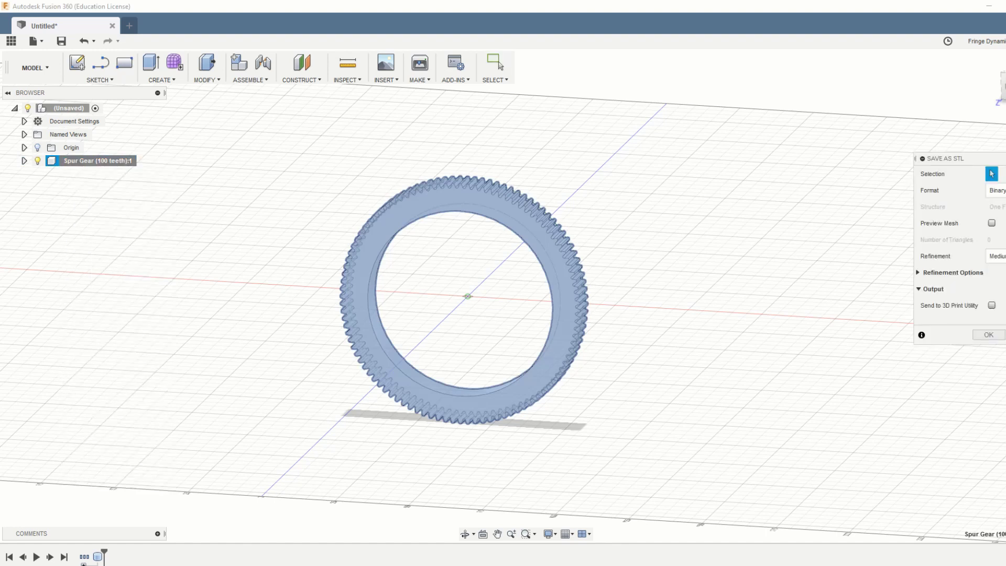
pyautogui.press('Return')
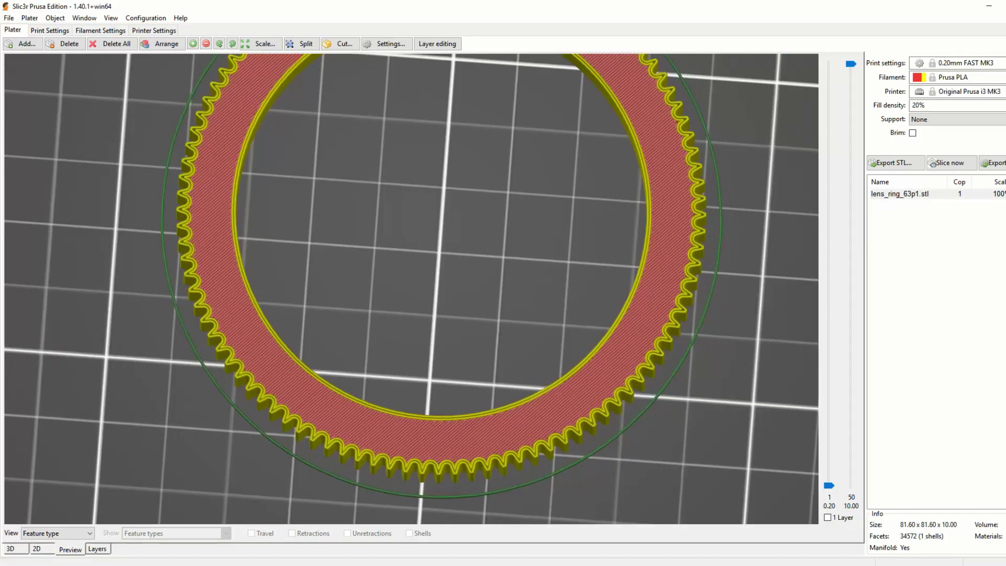
# Step: Switch to Slic3r Prusa Edition and examine the sliced teeth and infill of lens_ring_63p1.stl from several angles
pyautogui.scroll(3, 411, 289)
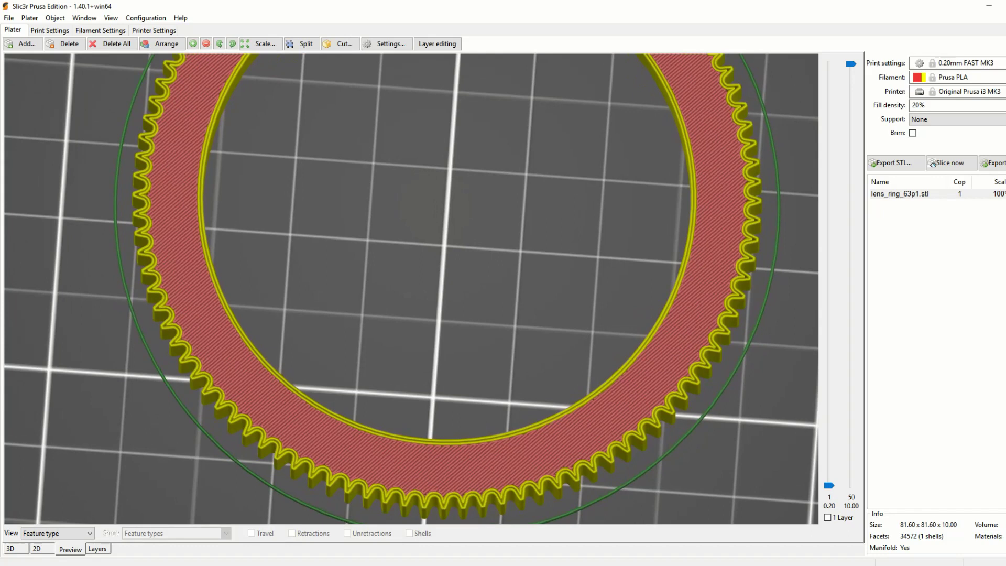
pyautogui.moveTo(411, 288); pyautogui.dragTo(428, 277)
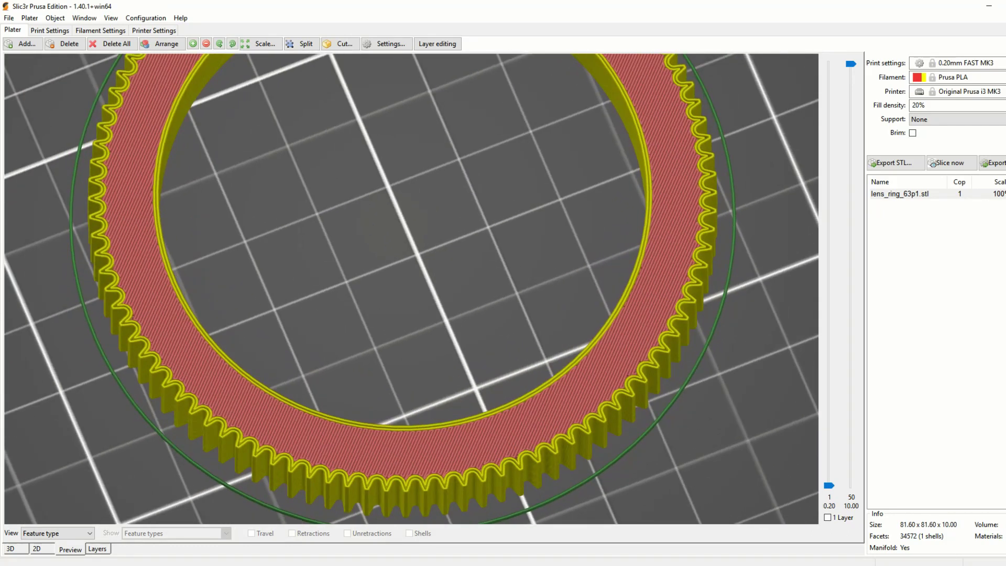
pyautogui.moveTo(429, 277); pyautogui.dragTo(418, 288)
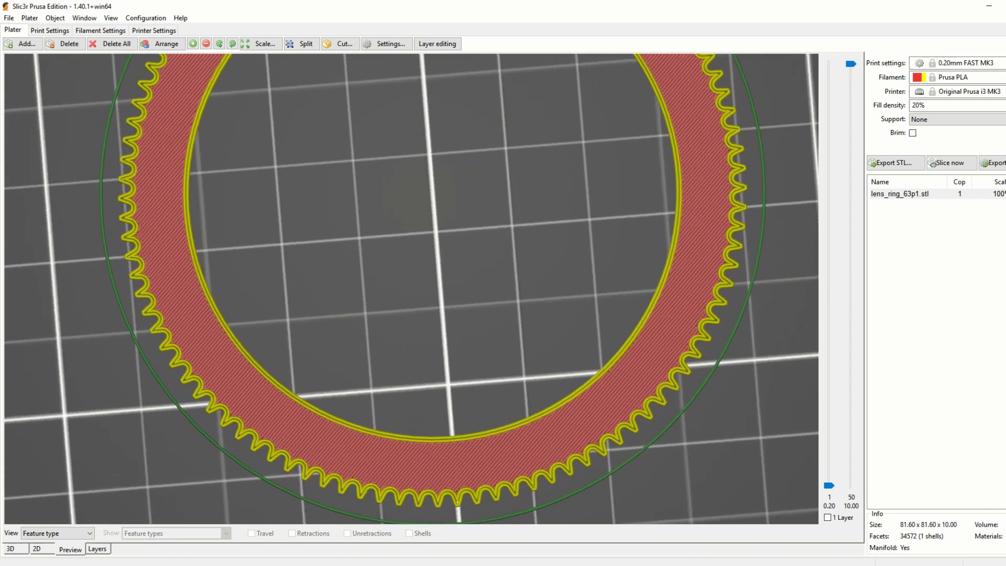
pyautogui.moveTo(418, 289); pyautogui.dragTo(405, 269)
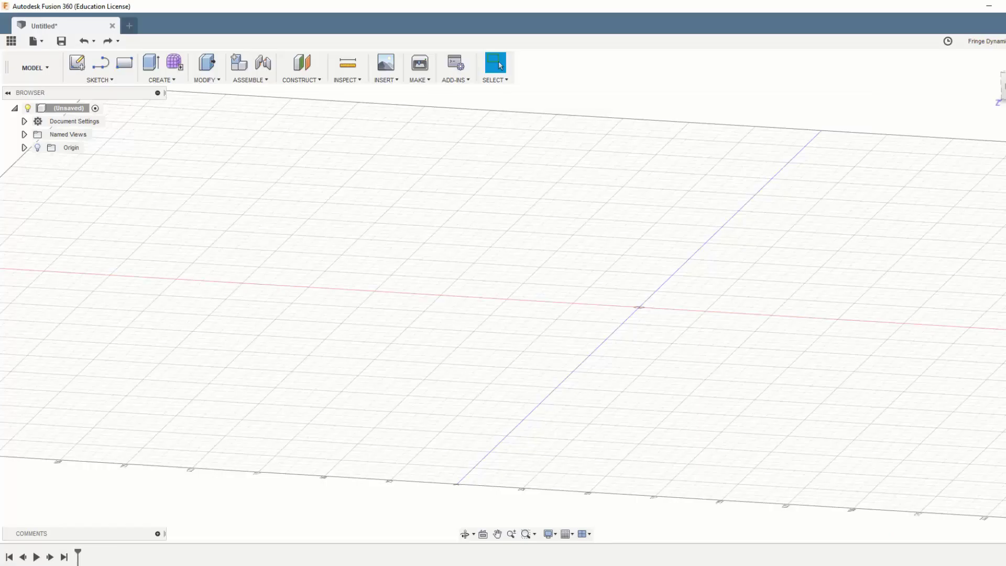
# Step: Return to Fusion 360 and run the C++ SpurGear sample script to create a metric gear with module 1.6, 50 teeth and 10 mm thickness
pyautogui.click(347, 79)
pyautogui.moveTo(386, 80)
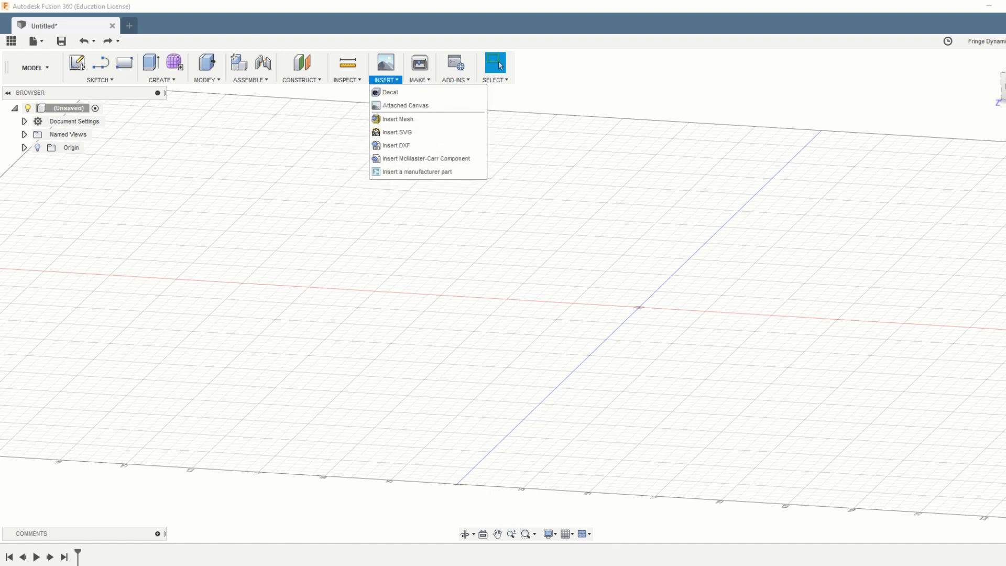
pyautogui.moveTo(455, 80)
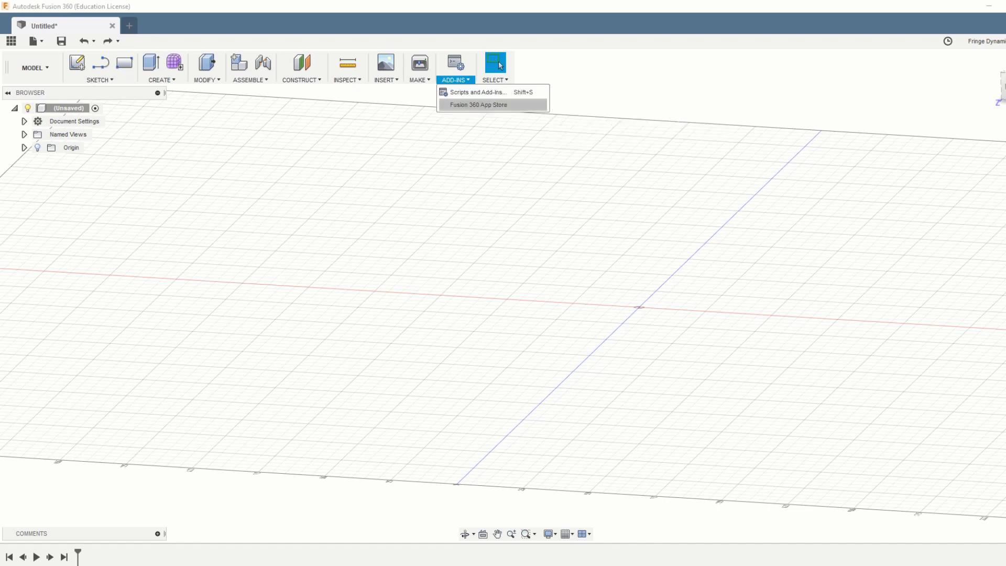
pyautogui.click(477, 93)
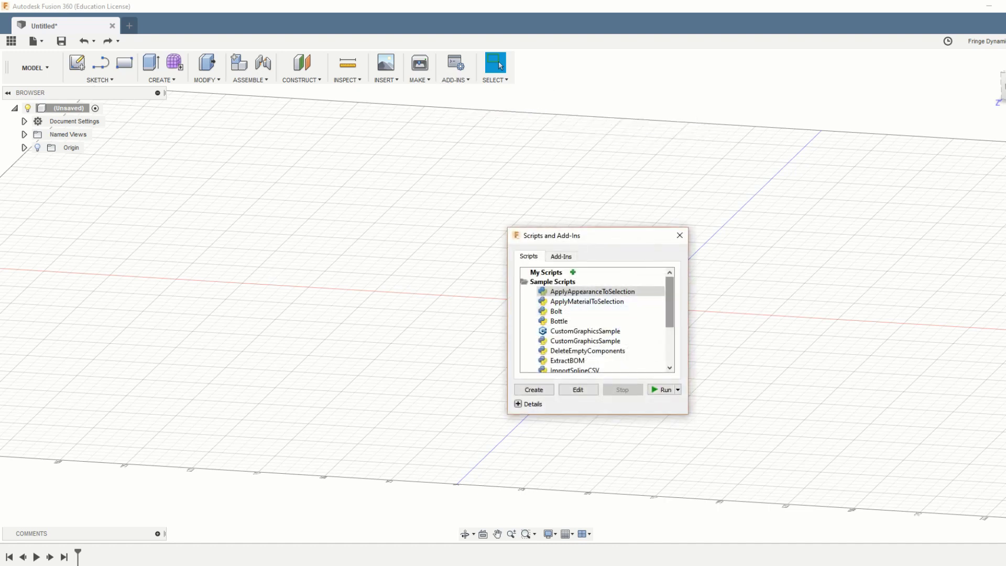
pyautogui.moveTo(670, 302); pyautogui.dragTo(670, 337)
pyautogui.click(563, 332)
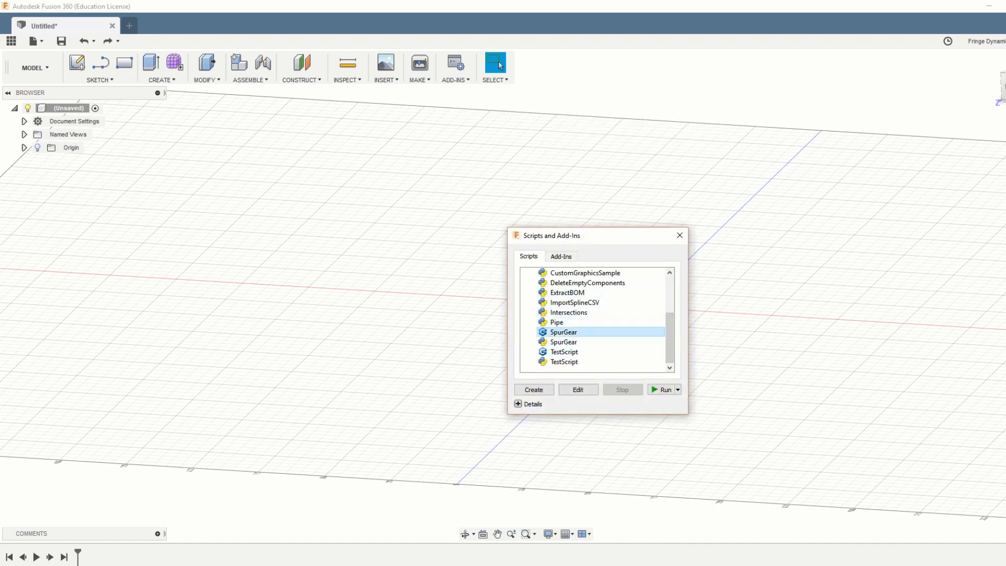
pyautogui.click(661, 389)
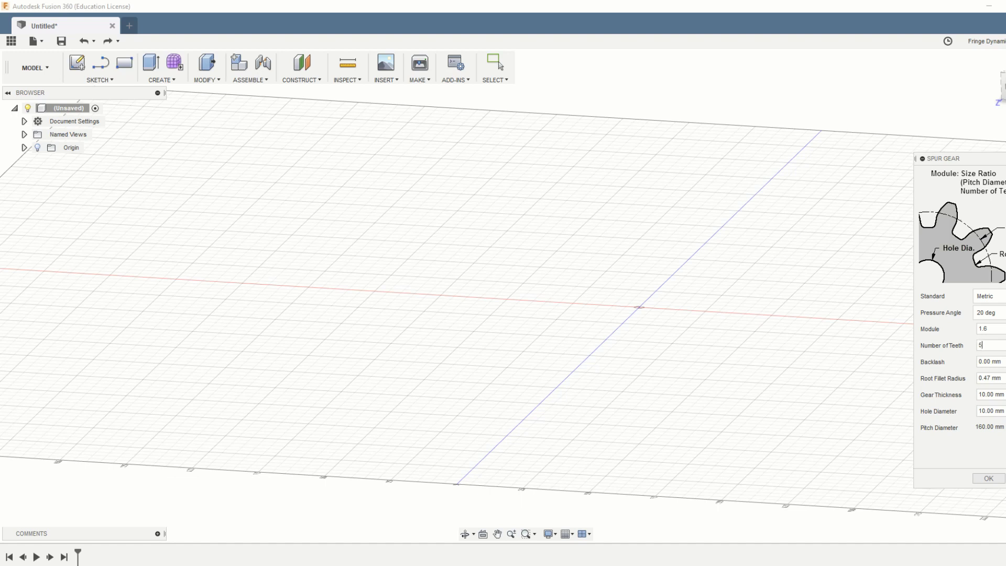
pyautogui.write('0')
pyautogui.press('Return')
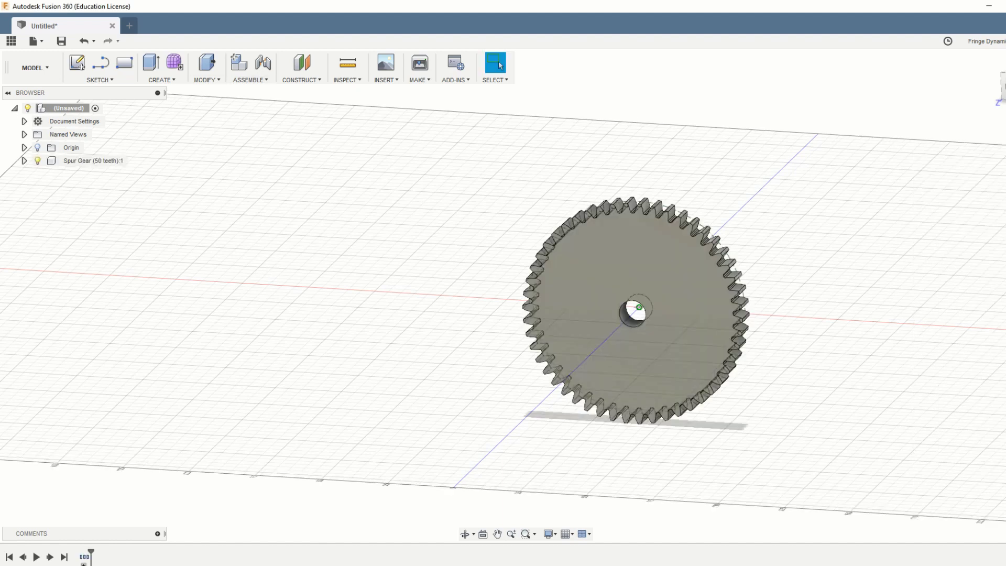
# Step: Cut a 63.1 mm diameter cylinder through the centre of the gear's front face with a height of -70 mm
pyautogui.click(603, 272)
pyautogui.click(162, 79)
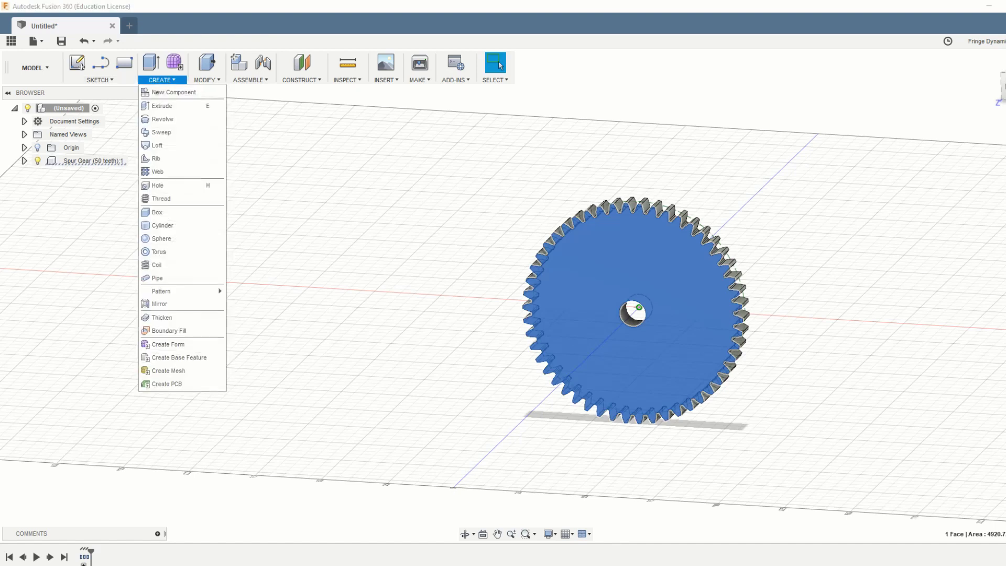
pyautogui.click(162, 225)
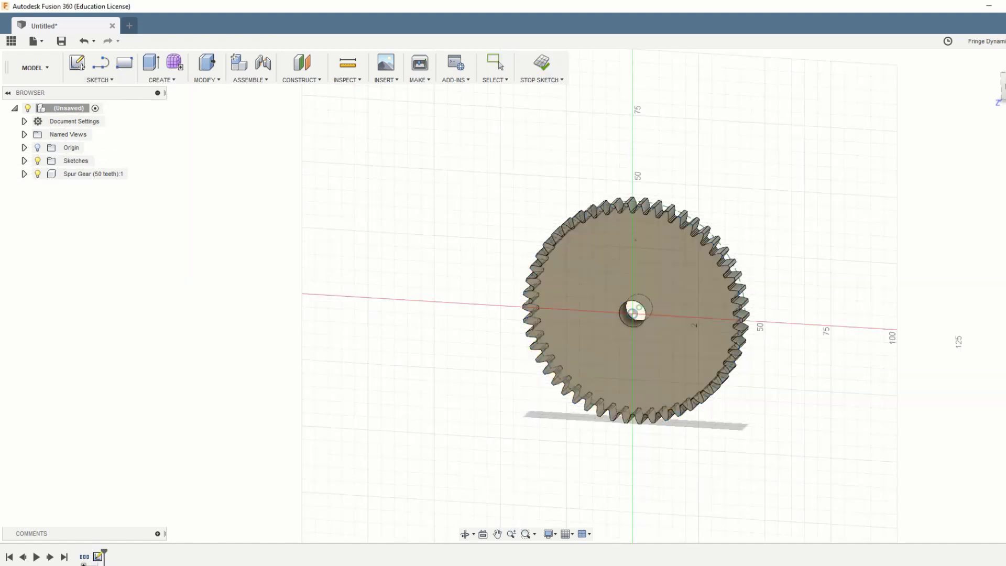
pyautogui.click(633, 312)
pyautogui.write('63.1')
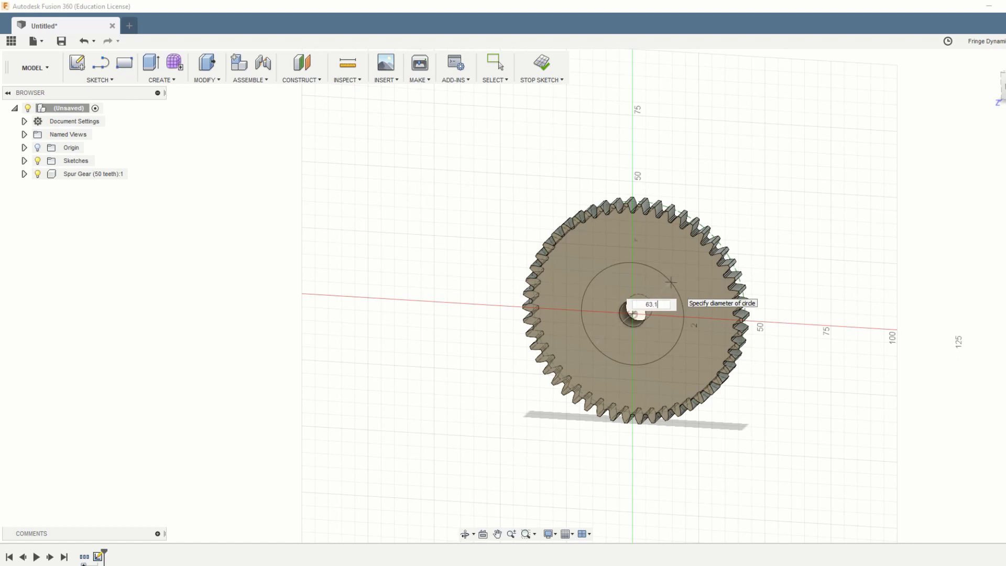
pyautogui.write('0')
pyautogui.press('Return')
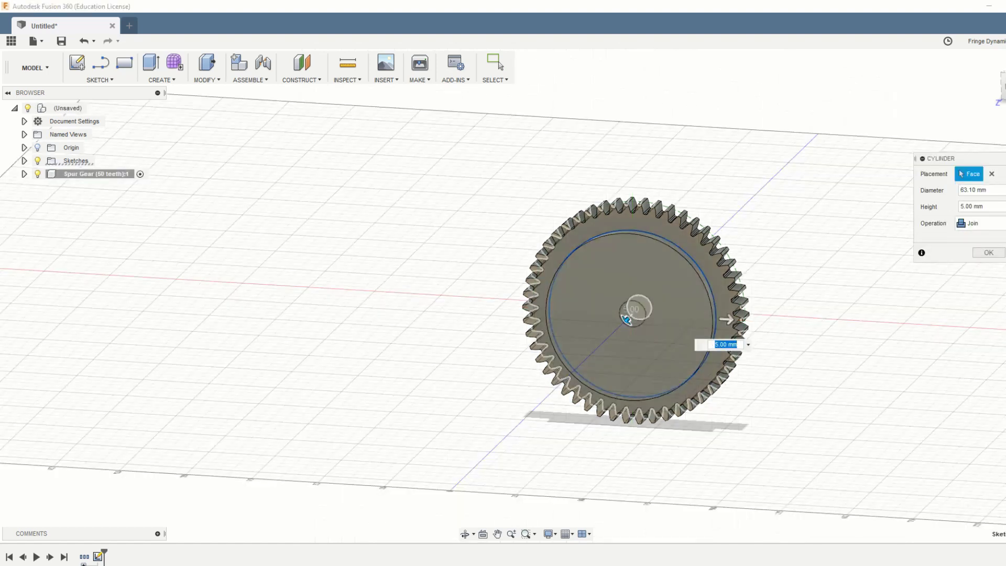
pyautogui.click(681, 265)
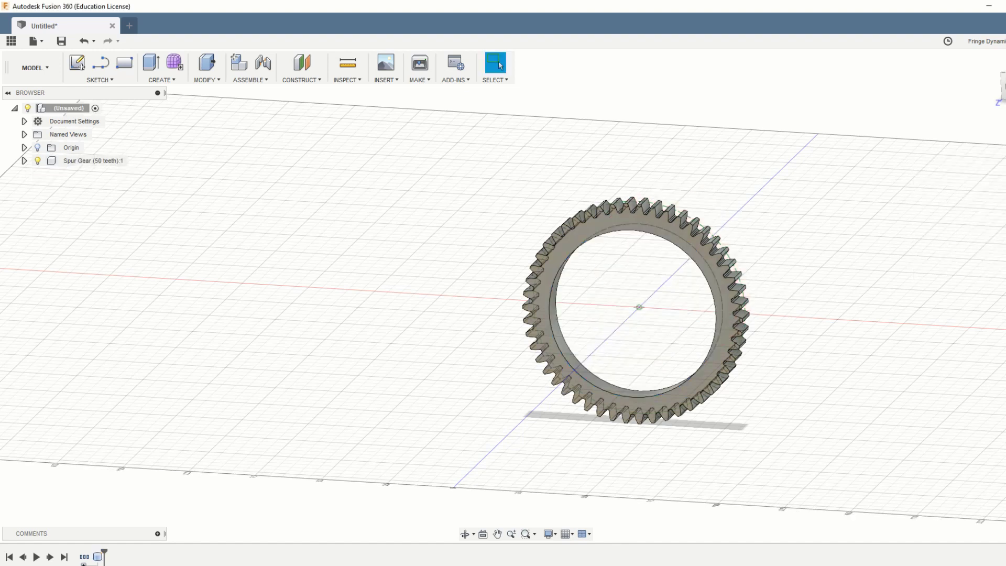
# Step: Export the 50-tooth spur gear component as the STL file lens_ring_63p1_1.6
pyautogui.click(95, 160)
pyautogui.rightClick(116, 160)
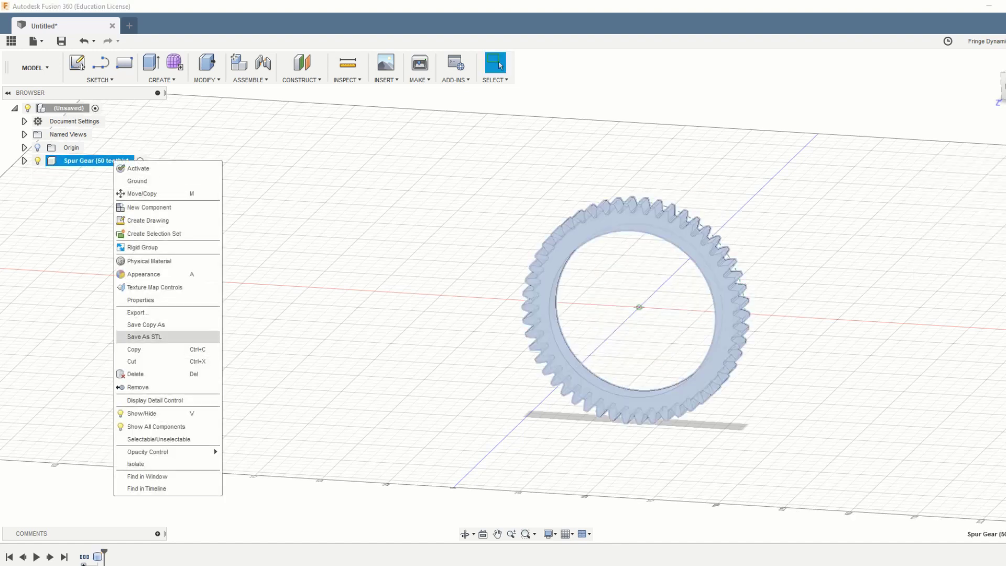
pyautogui.click(144, 337)
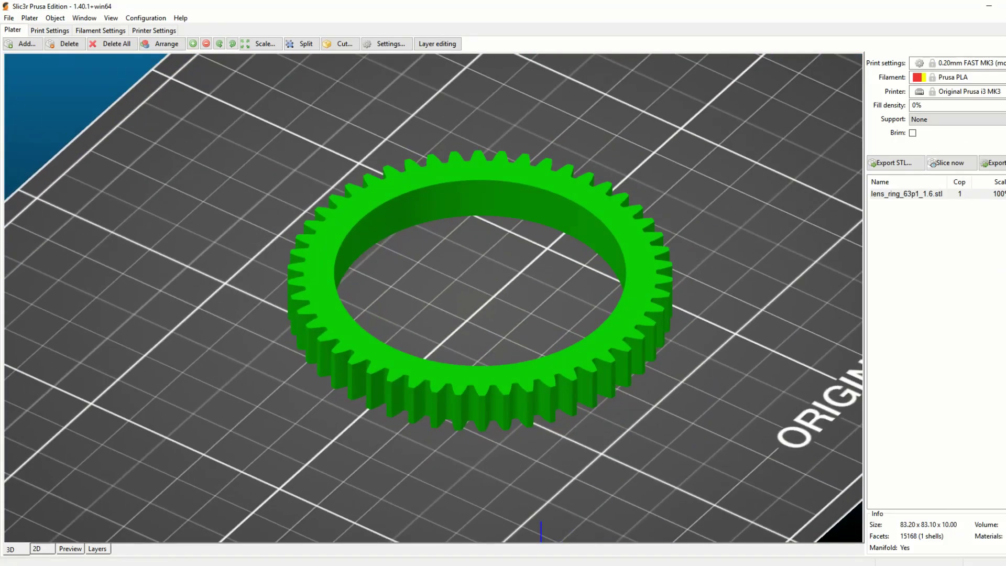
# Step: Preview the sliced lens_ring_63p1_1.6.stl in Slic3r Prusa Edition and examine its teeth and layers
pyautogui.click(70, 549)
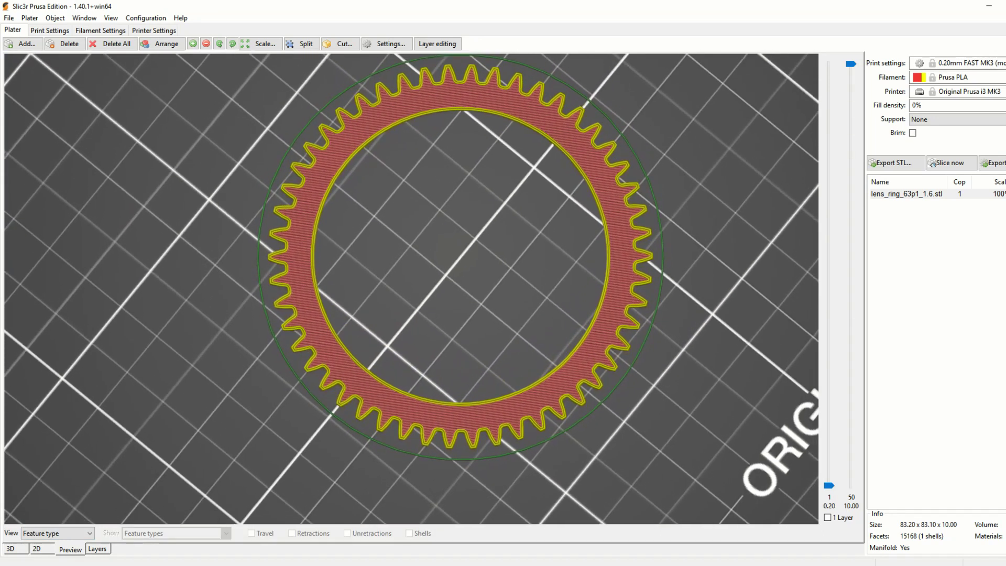
pyautogui.moveTo(851, 63); pyautogui.dragTo(850, 210)
pyautogui.moveTo(455, 253); pyautogui.dragTo(395, 188)
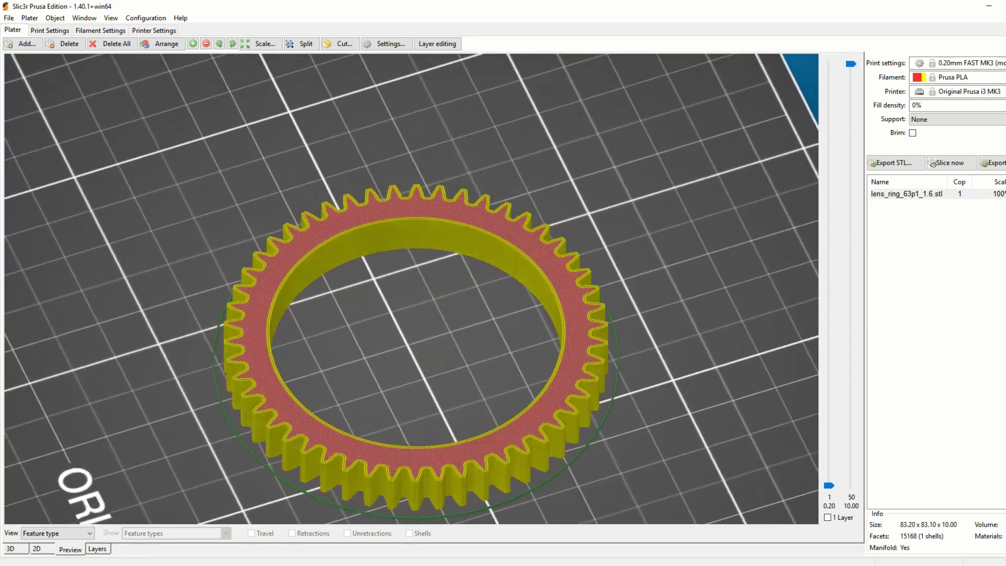